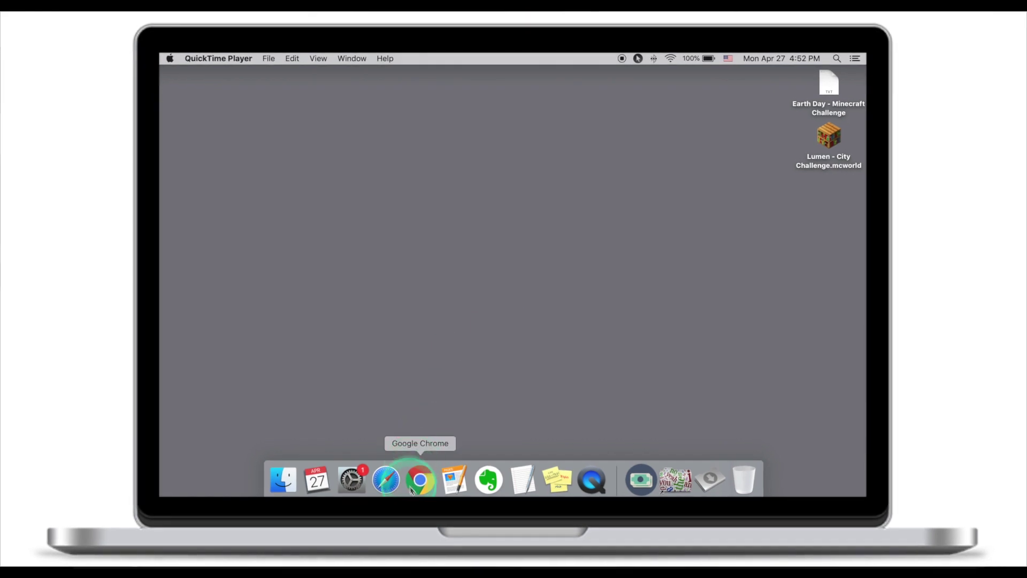
# - Open Edpuzzle's My Content in Chrome and start a new Student project form
pyautogui.click(422, 476)
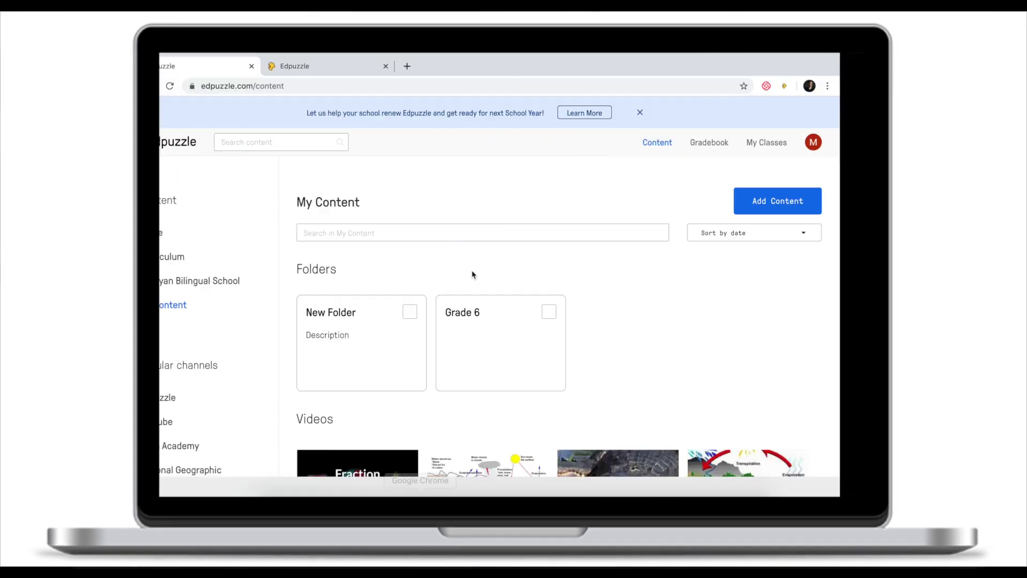
pyautogui.click(466, 226)
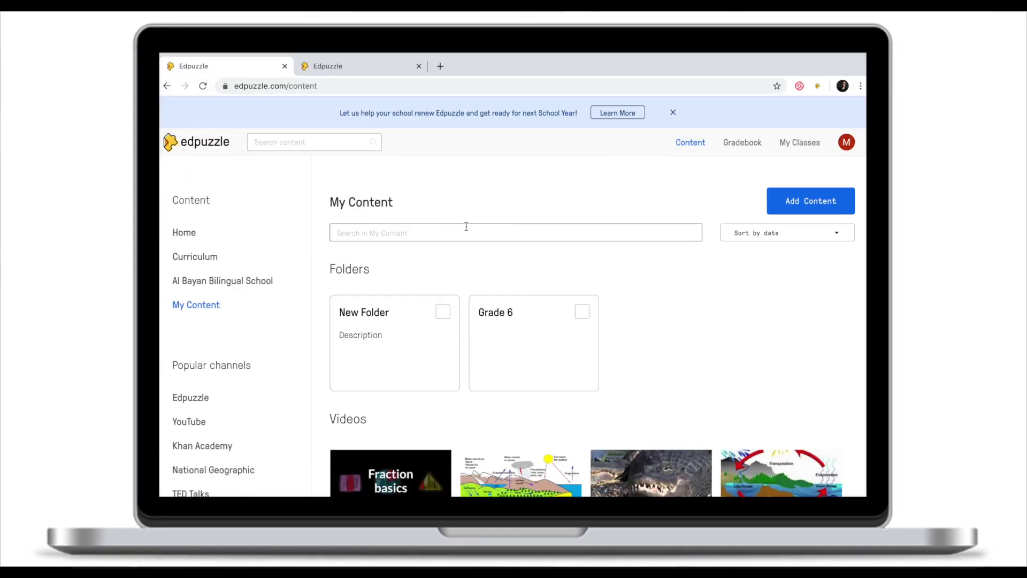
pyautogui.click(207, 303)
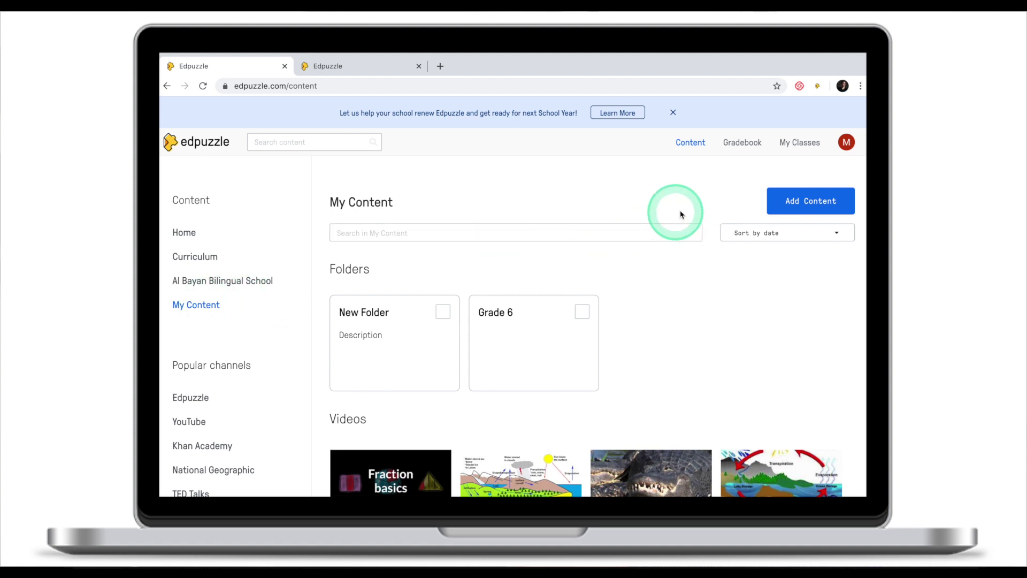
pyautogui.click(804, 204)
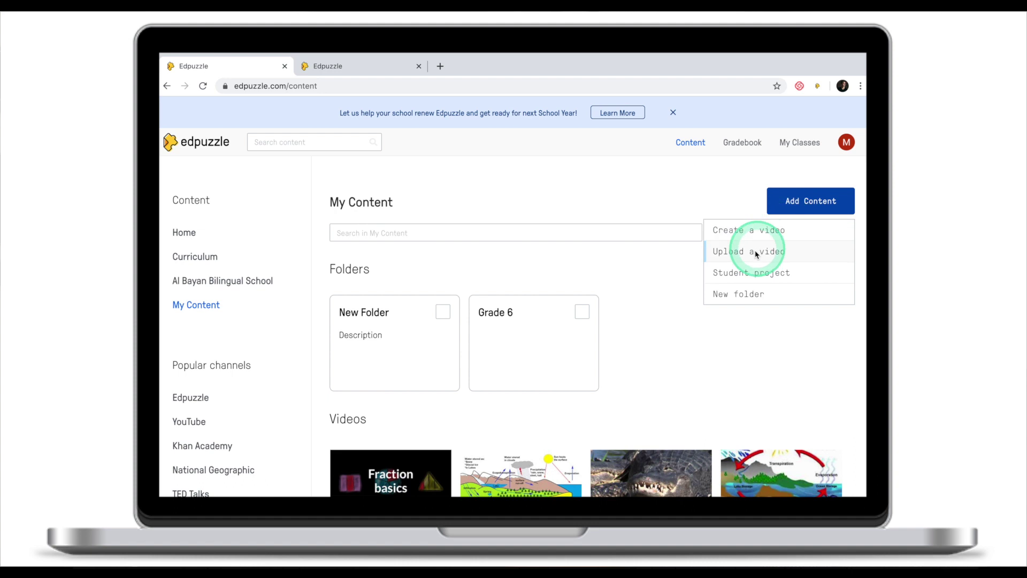
pyautogui.click(742, 277)
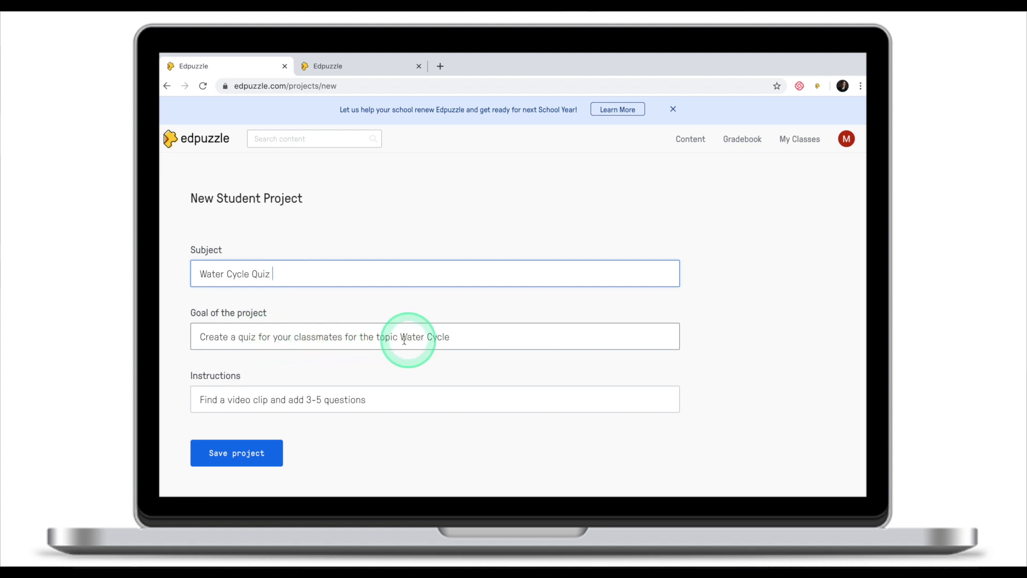
pyautogui.scroll(-1, 332, 342)
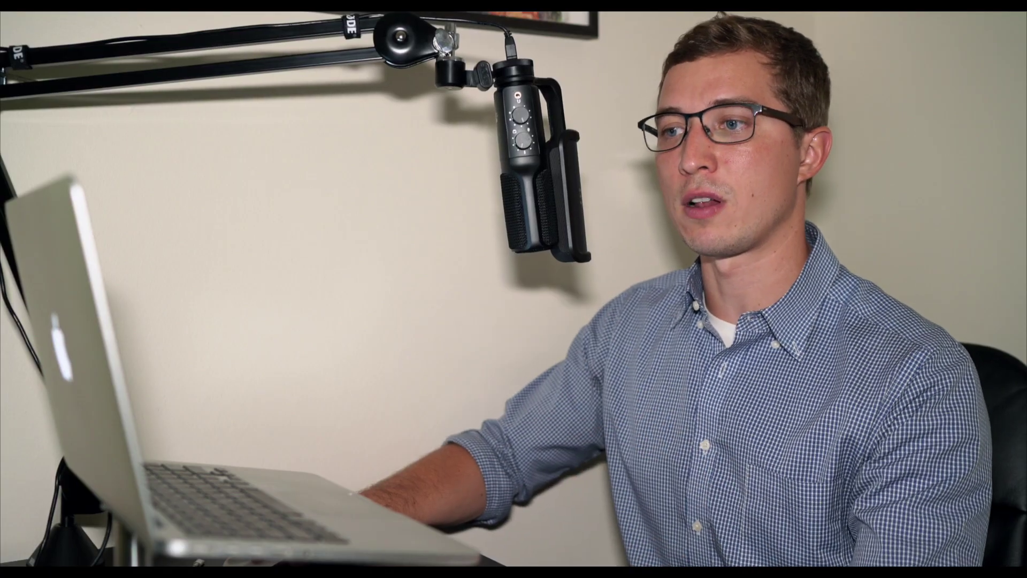
# - Save the project, then select Water Cycle Quiz under Projects for assigning
pyautogui.click(246, 453)
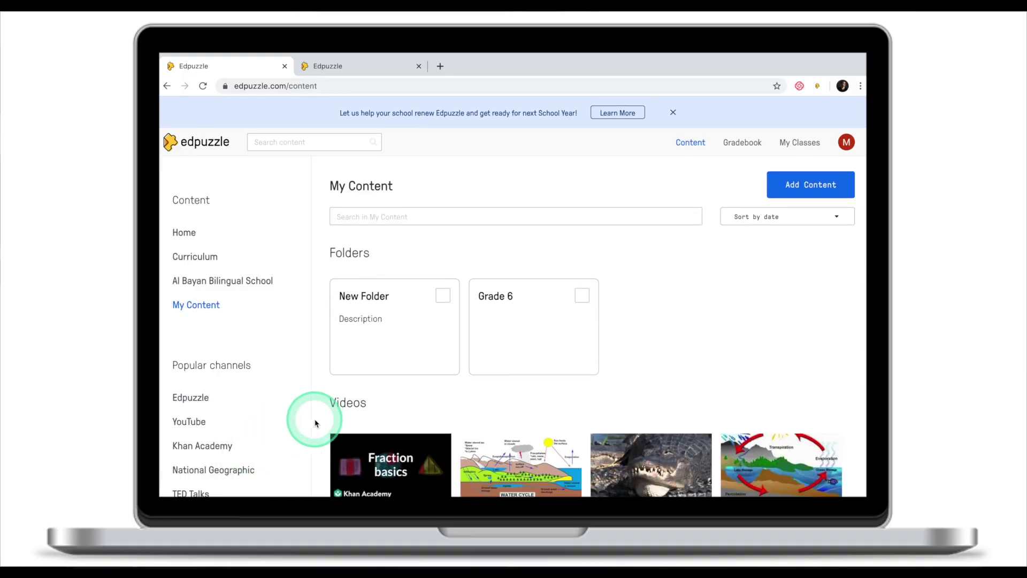
pyautogui.scroll(-5, 316, 420)
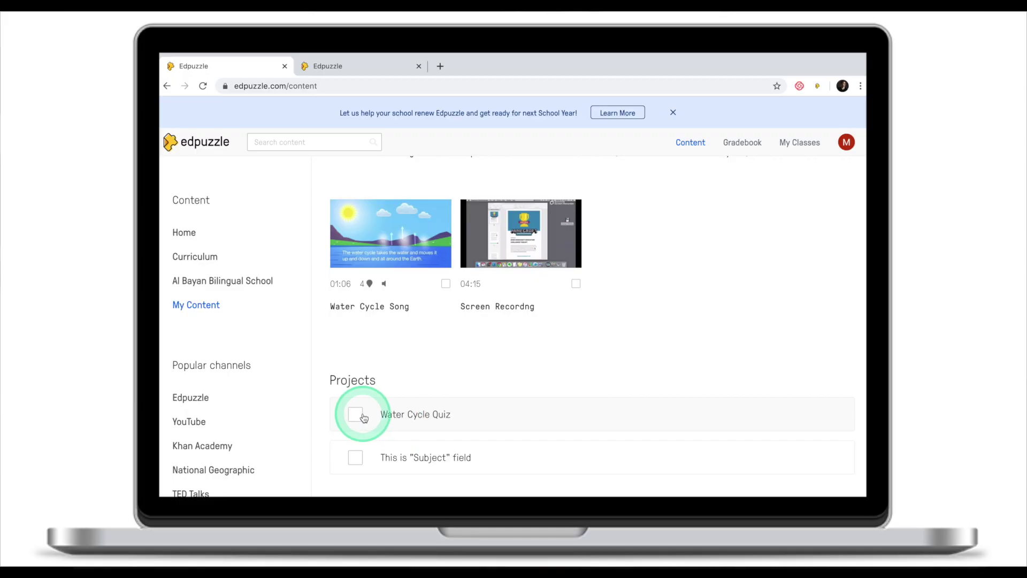
pyautogui.click(355, 415)
pyautogui.click(346, 476)
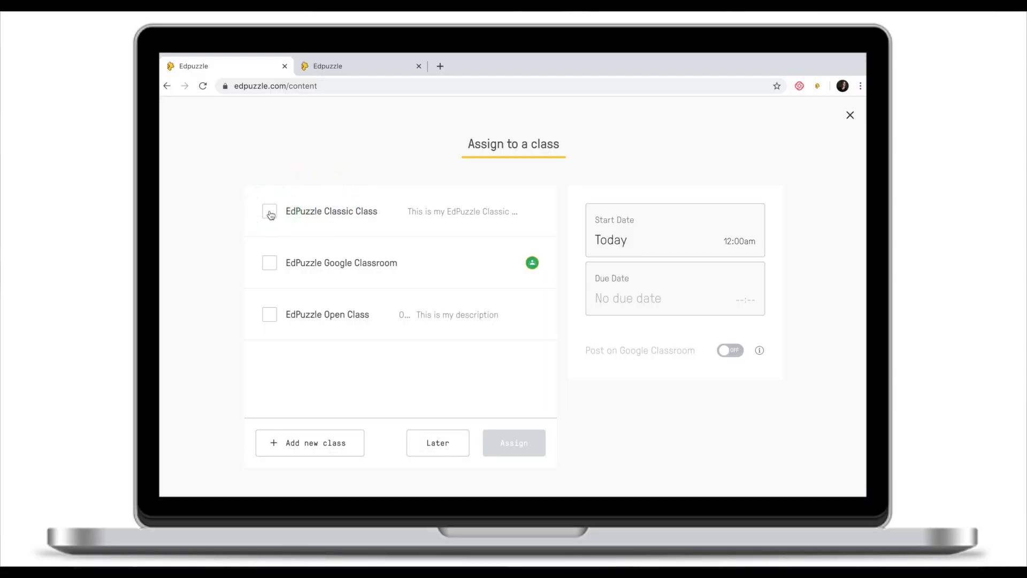
# - Assign Water Cycle Quiz to all students in EdPuzzle Classic Class
pyautogui.click(269, 212)
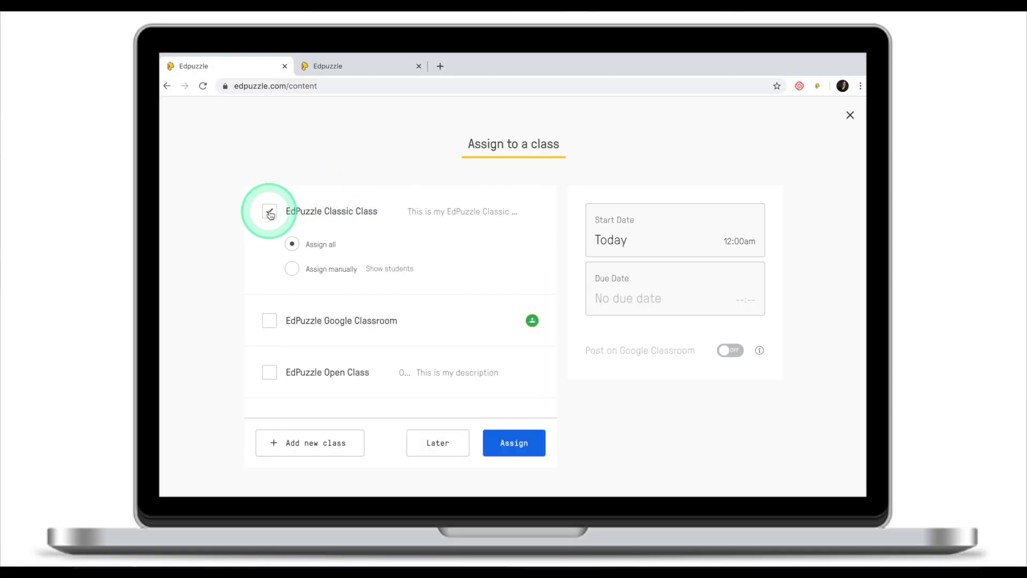
pyautogui.click(292, 244)
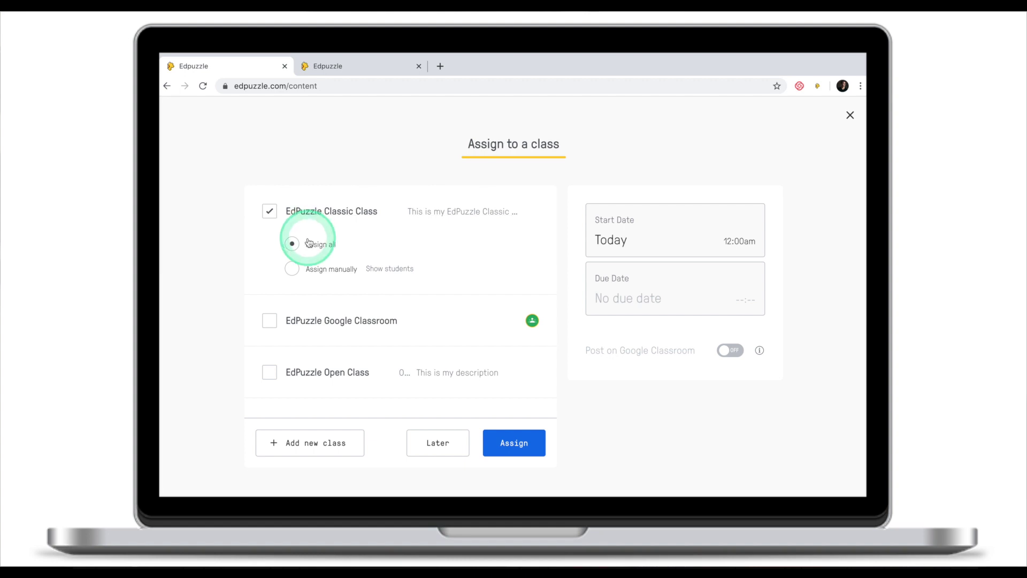
pyautogui.click(506, 438)
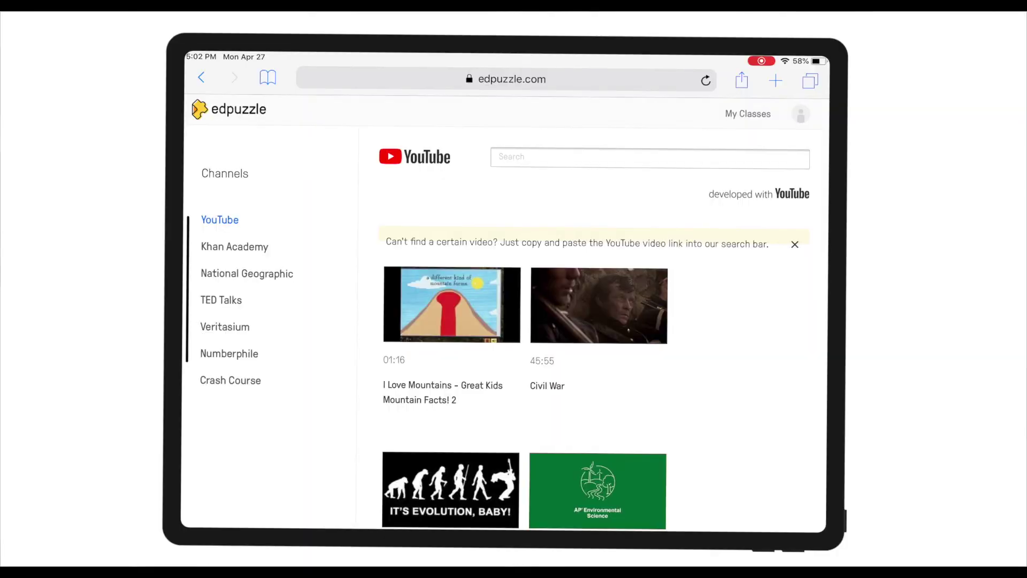
# - Search YouTube for 'Water cycle' and browse the results for the project video
pyautogui.click(499, 157)
pyautogui.write('Water cycle')
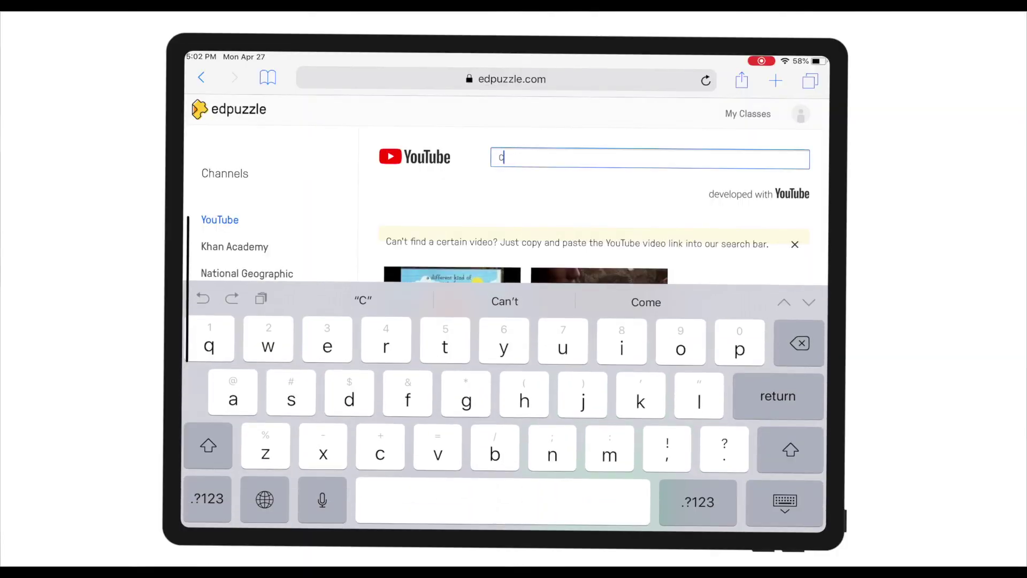
pyautogui.press('Return')
pyautogui.scroll(-3, 588, 321)
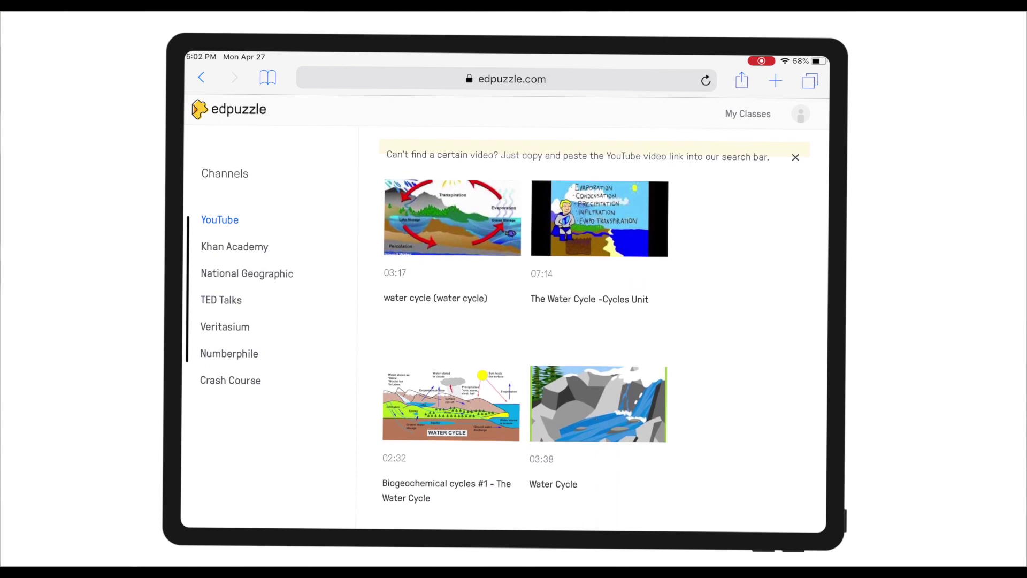
pyautogui.scroll(-2, 588, 321)
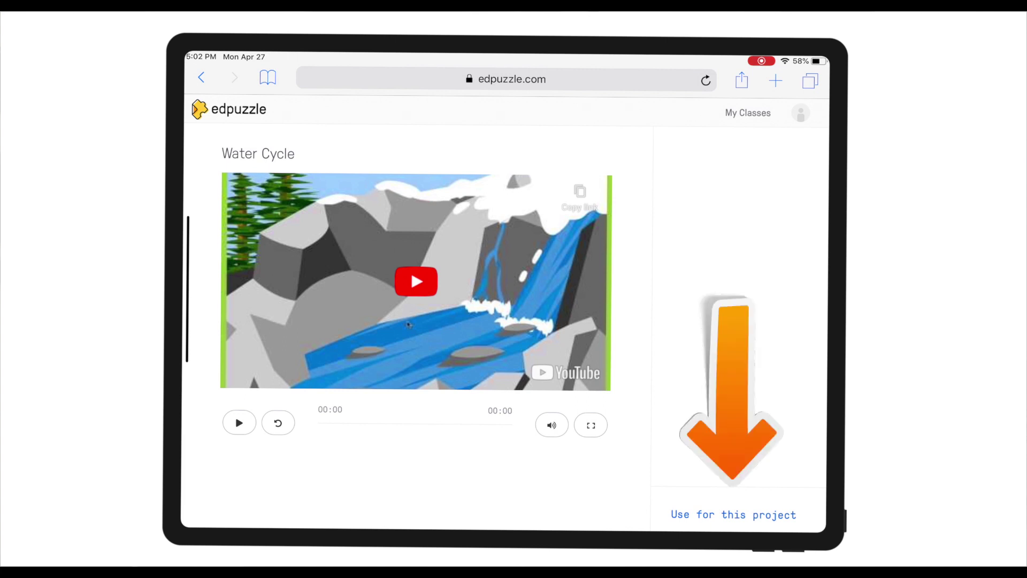
pyautogui.scroll(-1, 417, 294)
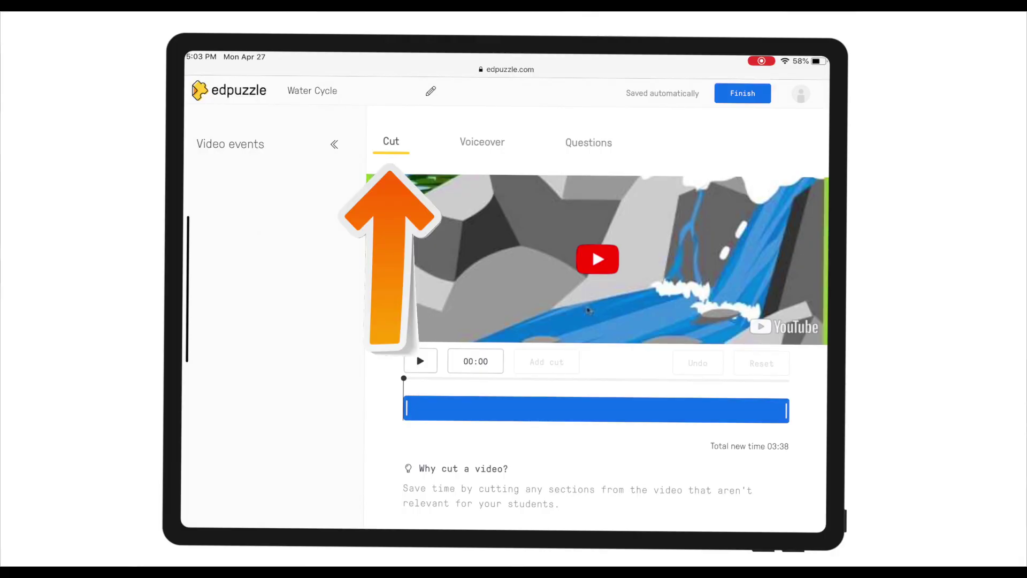
# - View the Voiceover and Questions options for the Water Cycle video
pyautogui.click(481, 142)
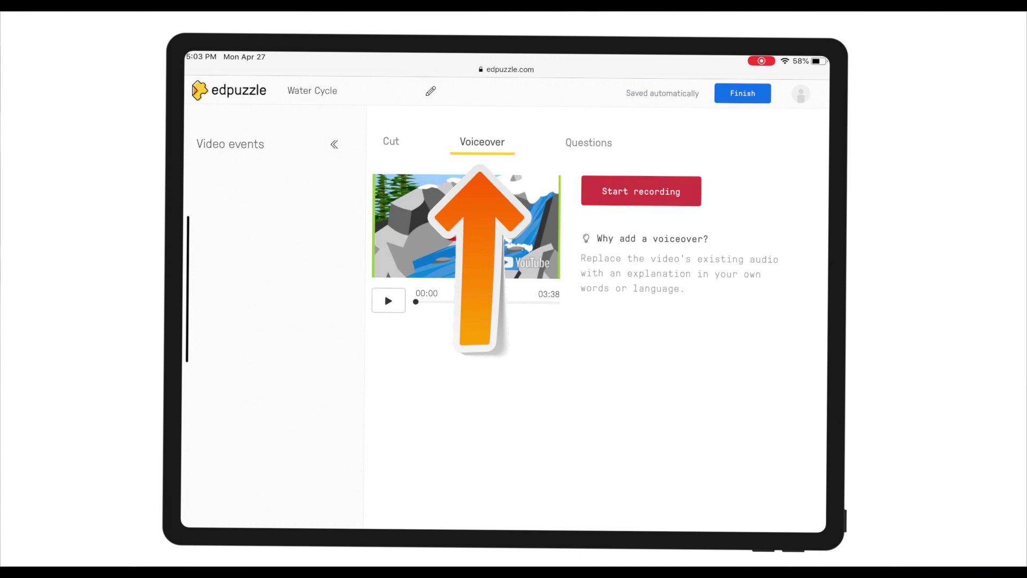
pyautogui.click(588, 142)
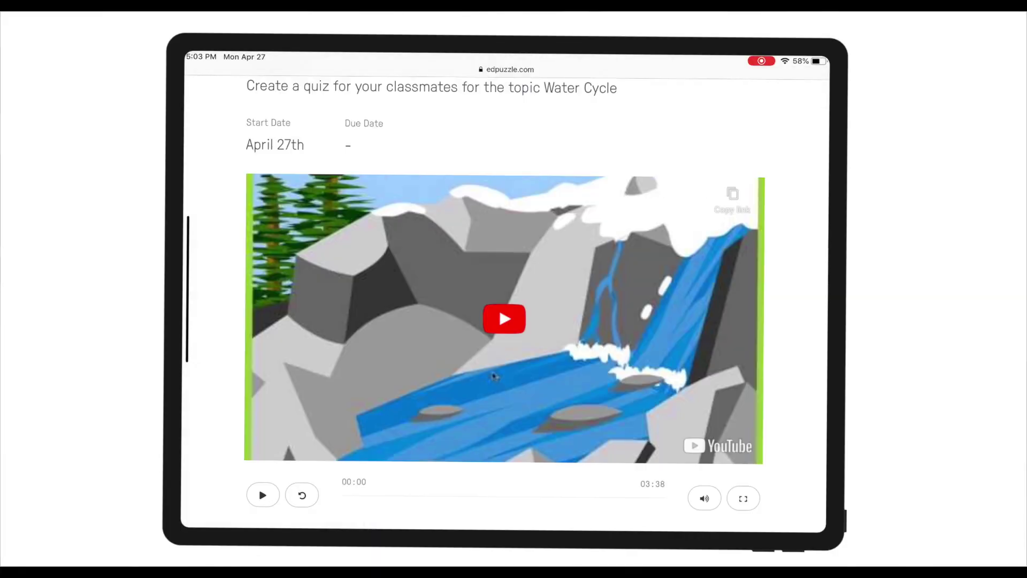
# - Scroll the Water Cycle Quiz students page to find the turned-in project
pyautogui.scroll(-3, 505, 267)
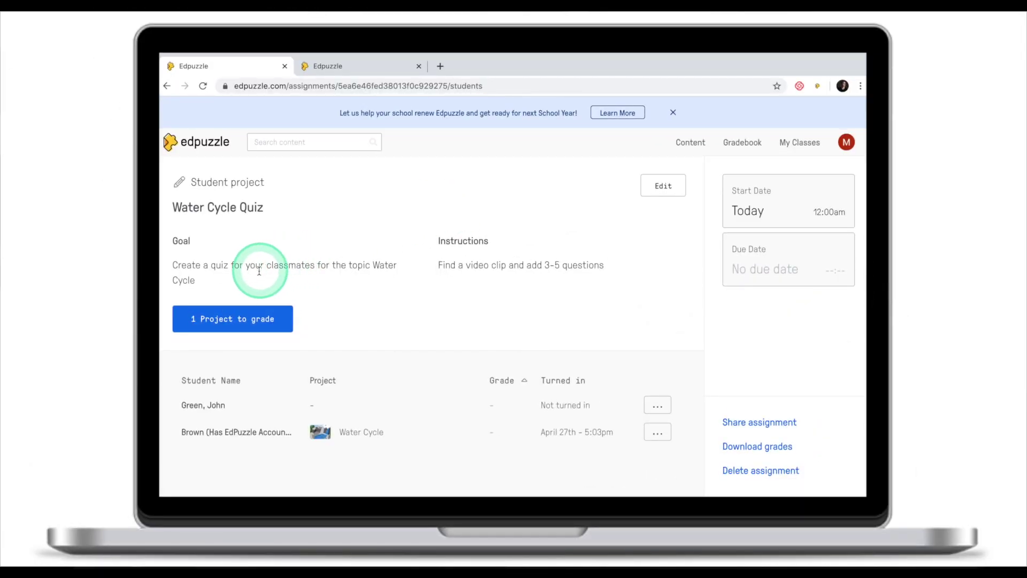
# - Preview the student's Water Cycle project, comment 'Great job' and score it 90/100
pyautogui.click(258, 315)
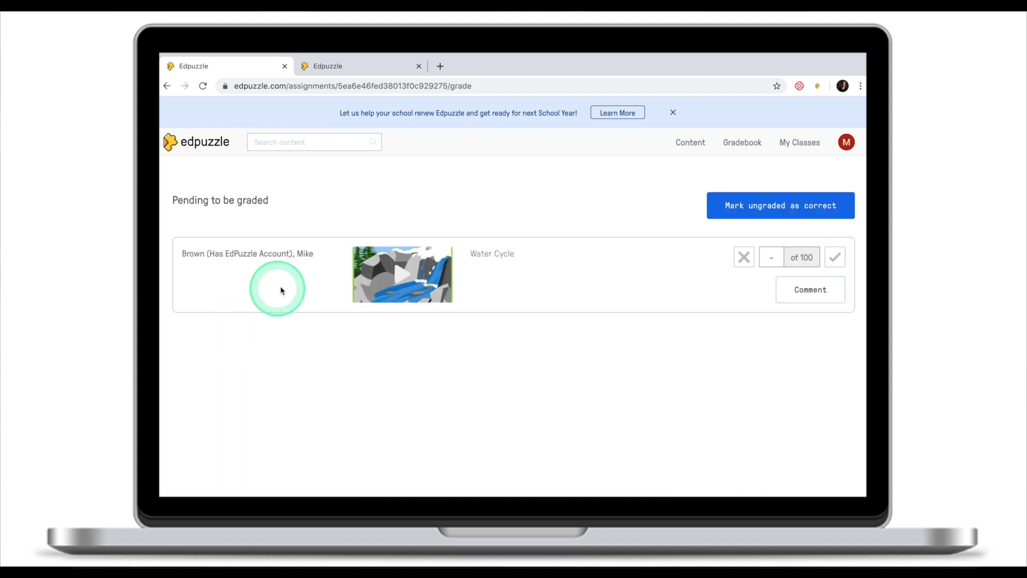
pyautogui.click(416, 278)
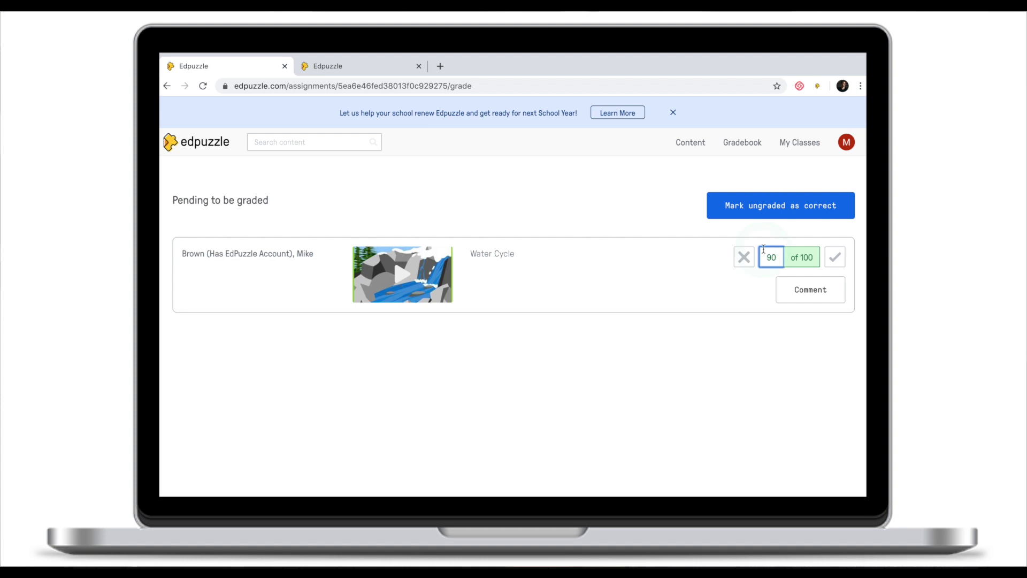
pyautogui.click(799, 288)
pyautogui.click(498, 224)
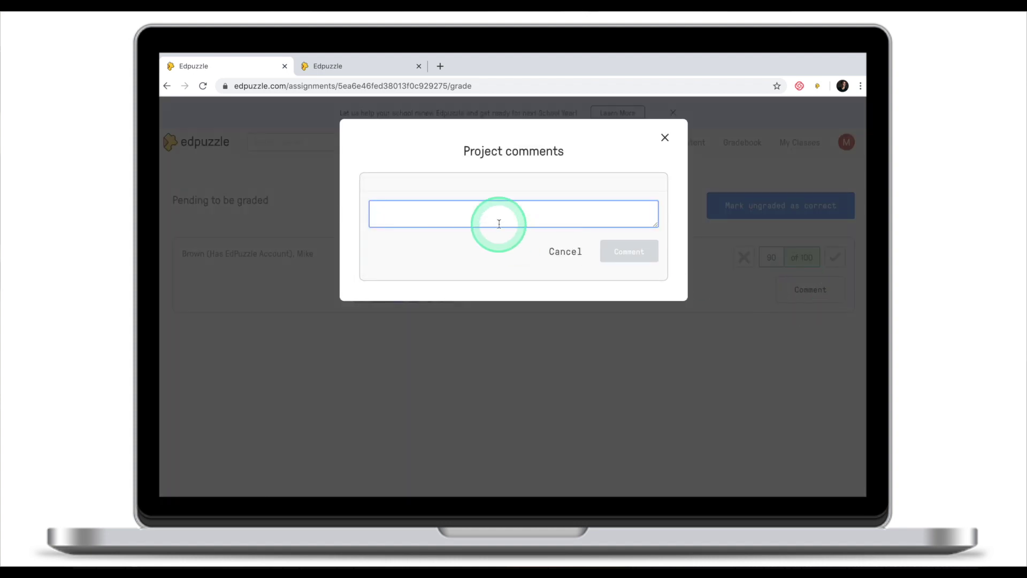
pyautogui.write('Great job')
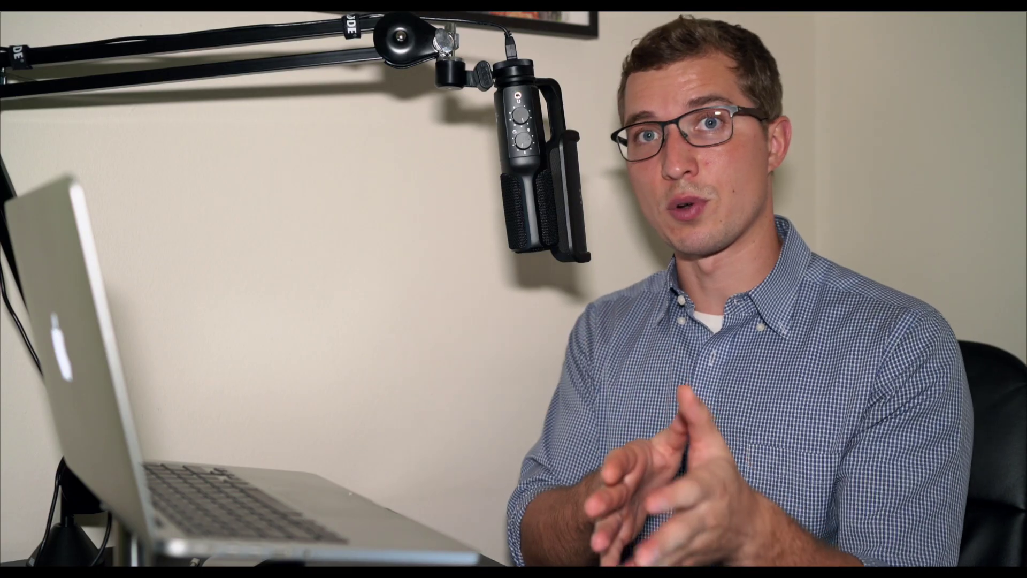
pyautogui.click(764, 256)
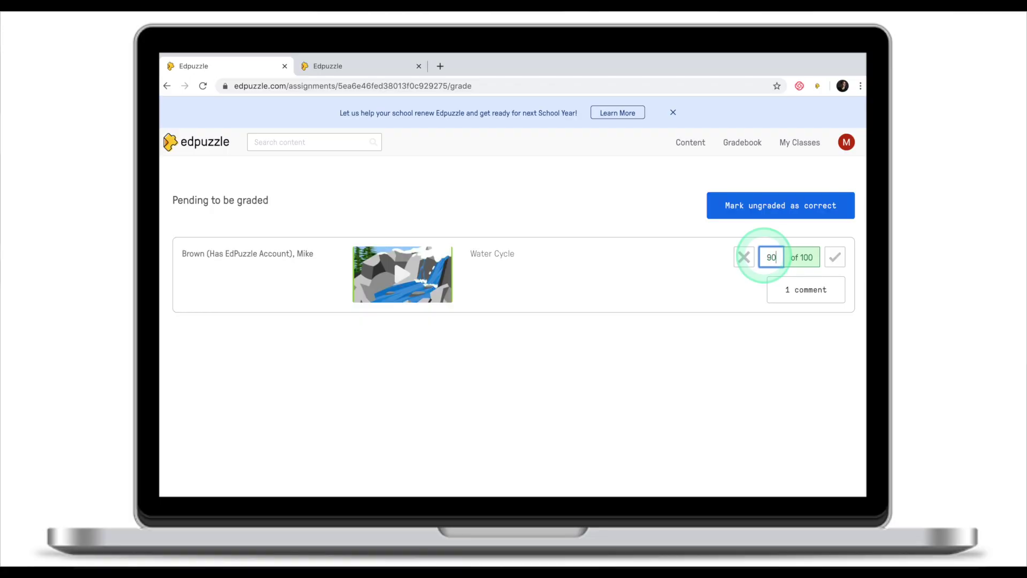
pyautogui.click(702, 378)
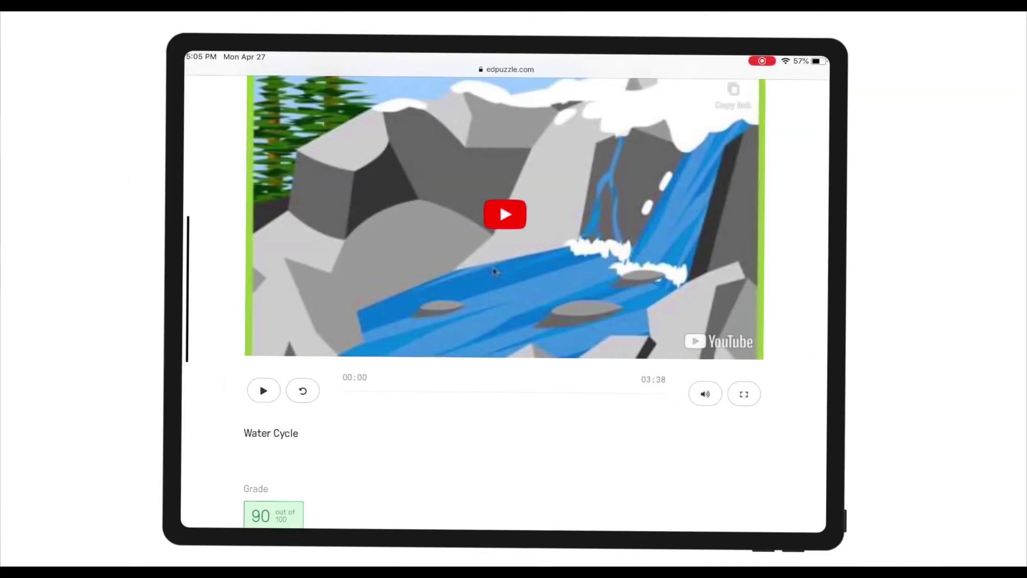
# - Scroll through the student's project view to review the 90/100 grade
pyautogui.scroll(3, 505, 289)
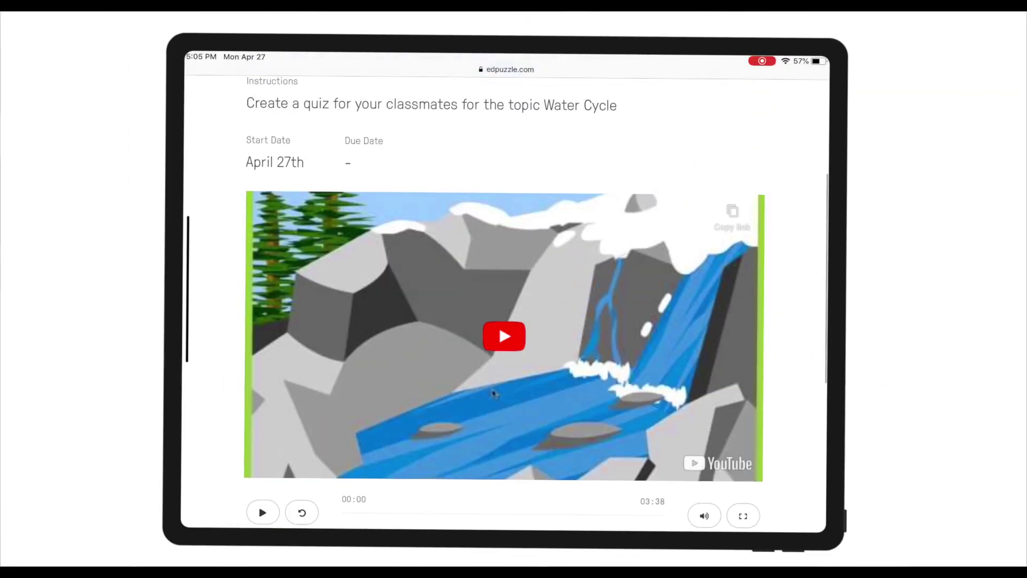
pyautogui.scroll(-6, 505, 289)
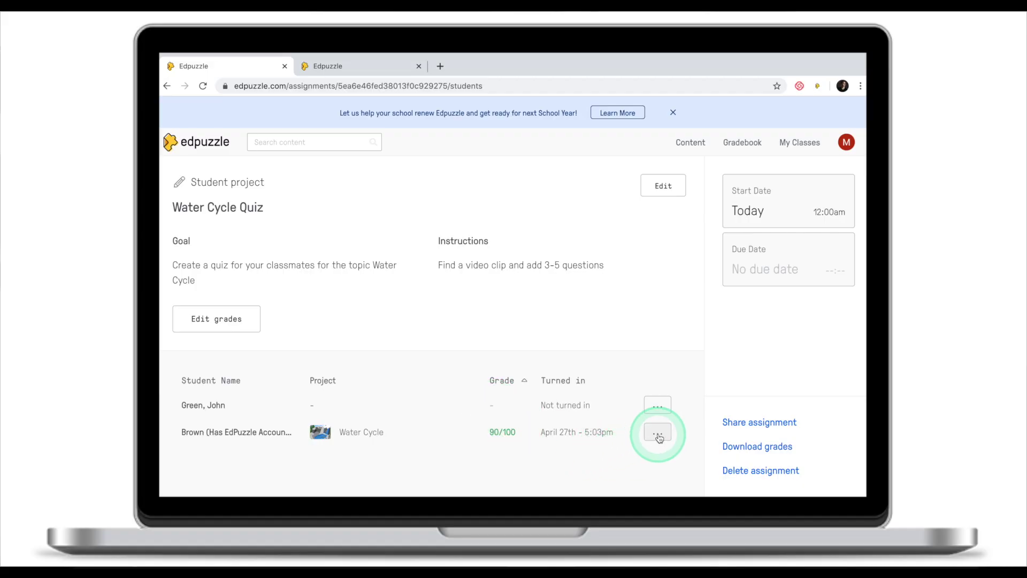
# - Dismiss the project's options menu, then select the Water Cycle video in My Content for assigning
pyautogui.click(658, 435)
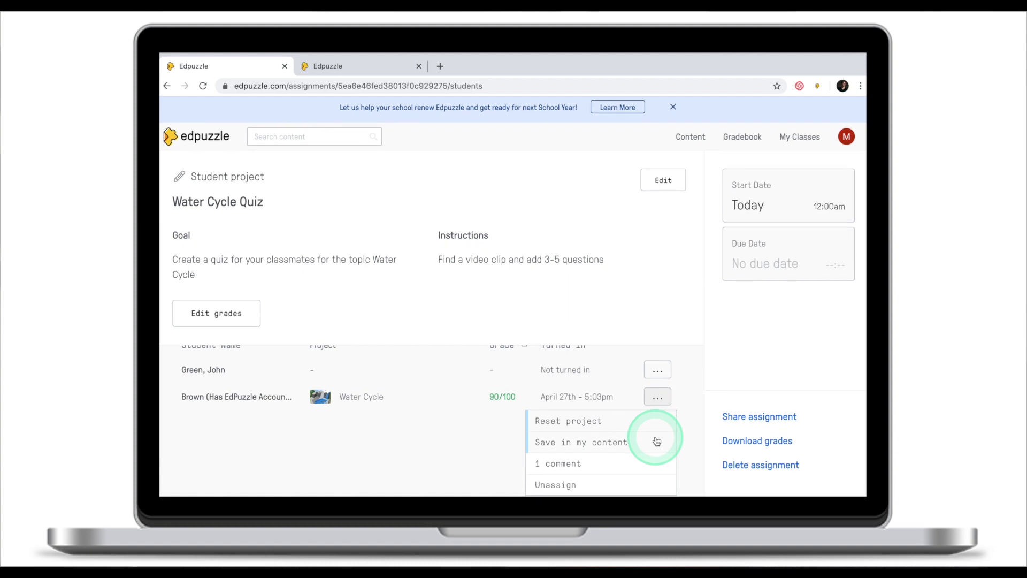
pyautogui.click(604, 451)
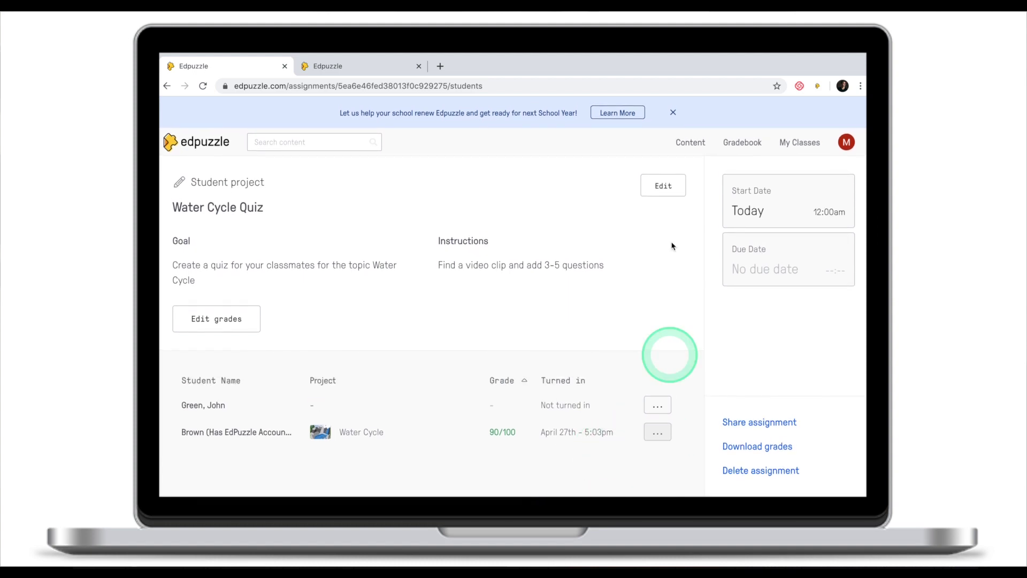
pyautogui.click(201, 302)
pyautogui.scroll(-2, 374, 337)
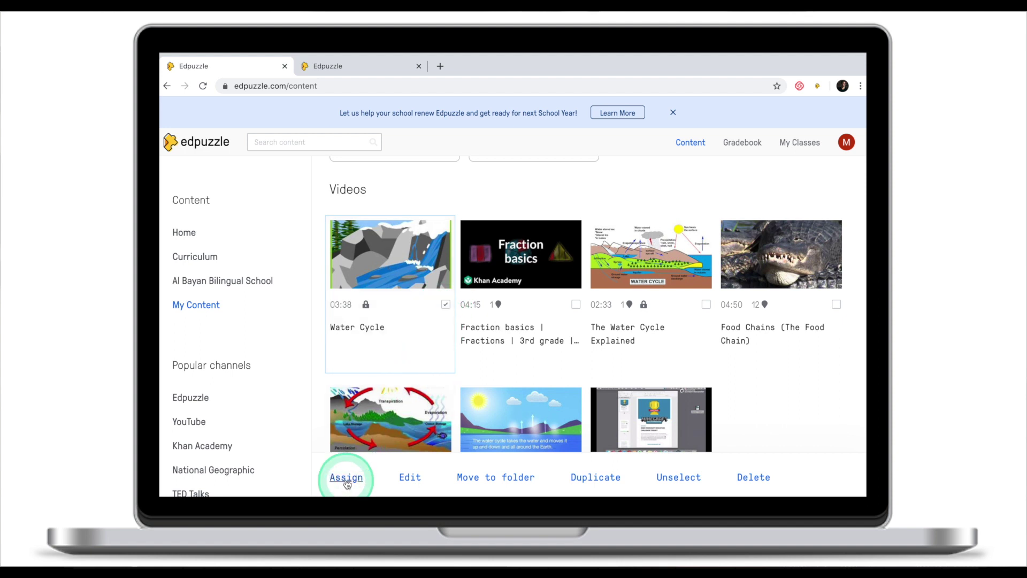
pyautogui.click(346, 478)
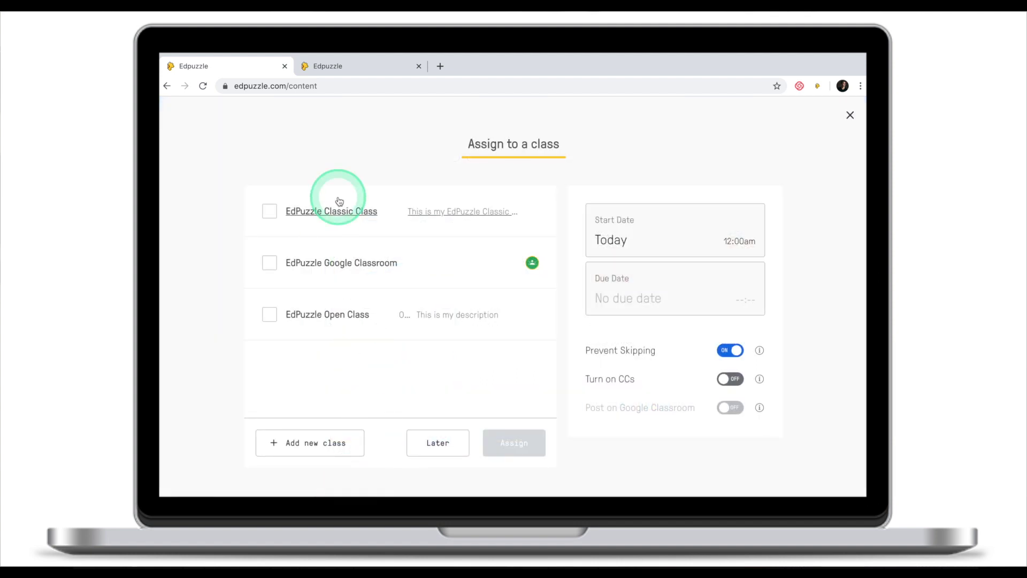